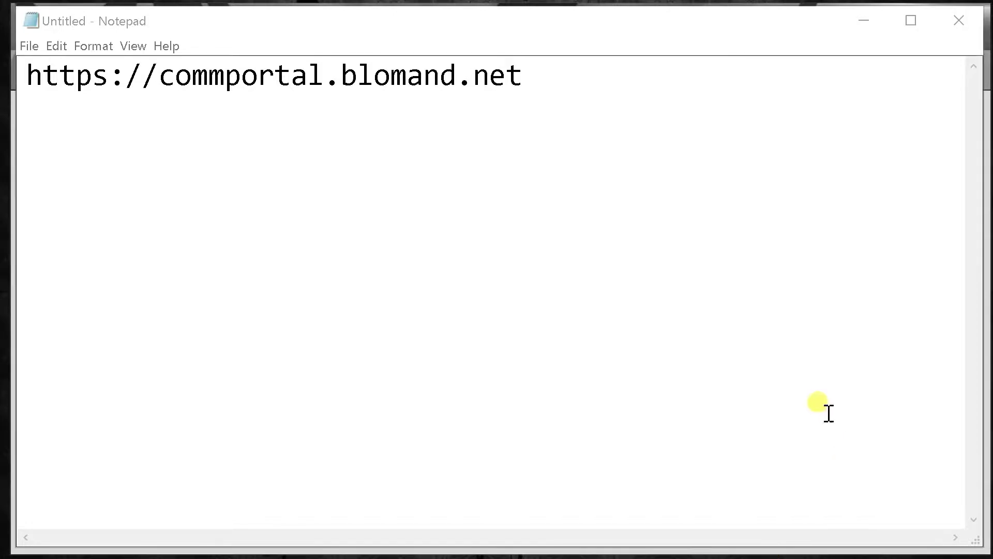
Switch to the browser's CommPortal login page and log in with the prefilled number and password.
{"action": "left_click", "coordinate": [865, 21]}
{"action": "left_click", "coordinate": [822, 285]}
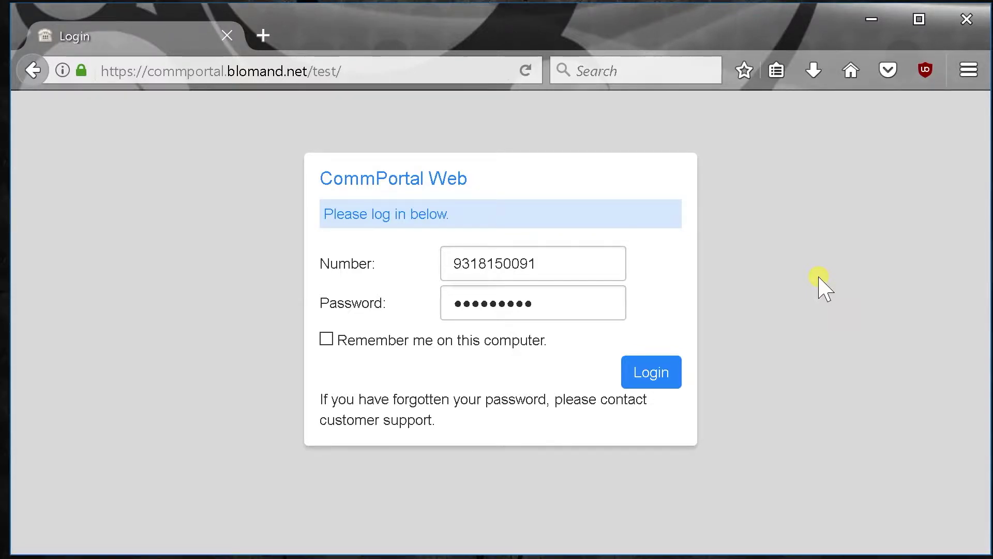
{"action": "left_click", "coordinate": [673, 378]}
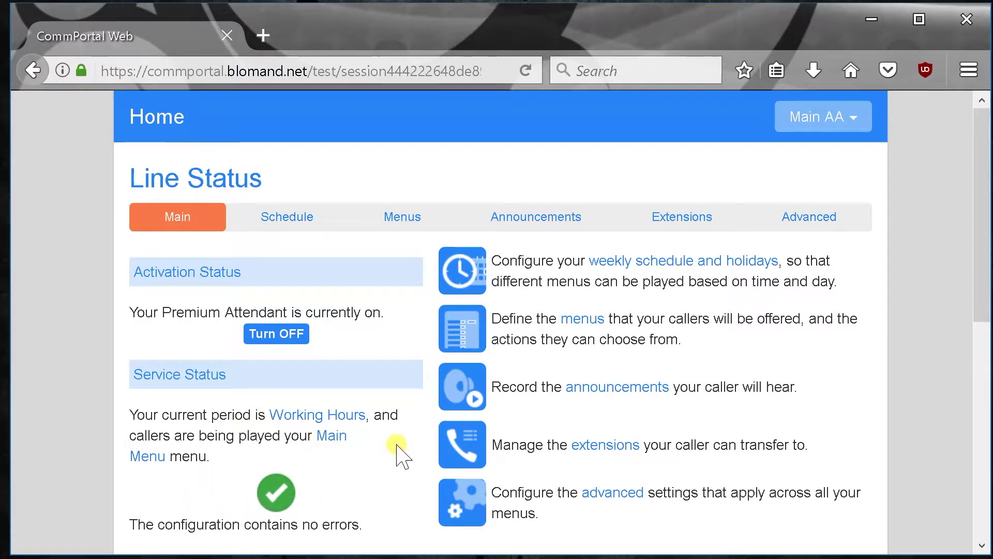
Open the attendant's schedule and examine the Weekend period's menu choices and weekly hours grid.
{"action": "left_click", "coordinate": [301, 217]}
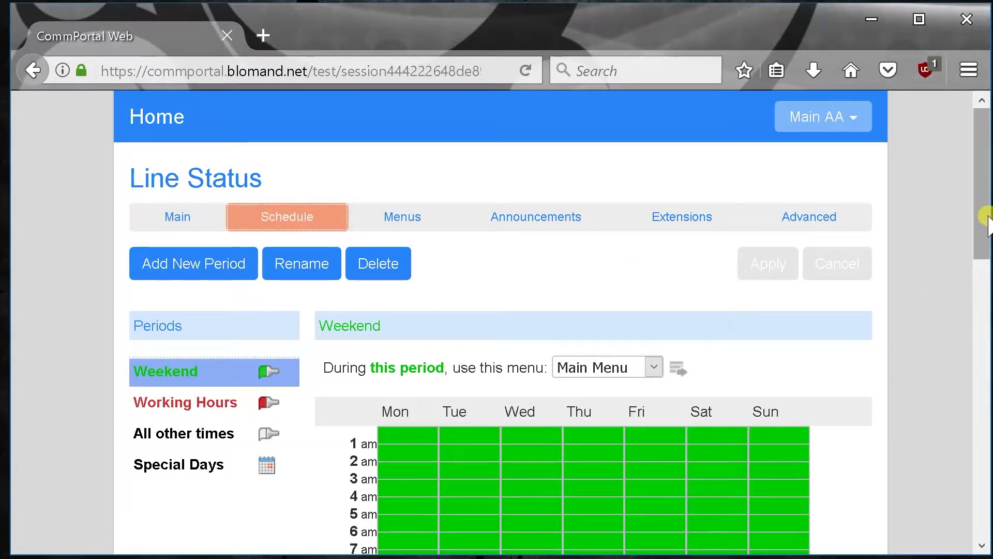
{"action": "left_click_drag", "start_coordinate": [983, 223], "coordinate": [985, 310]}
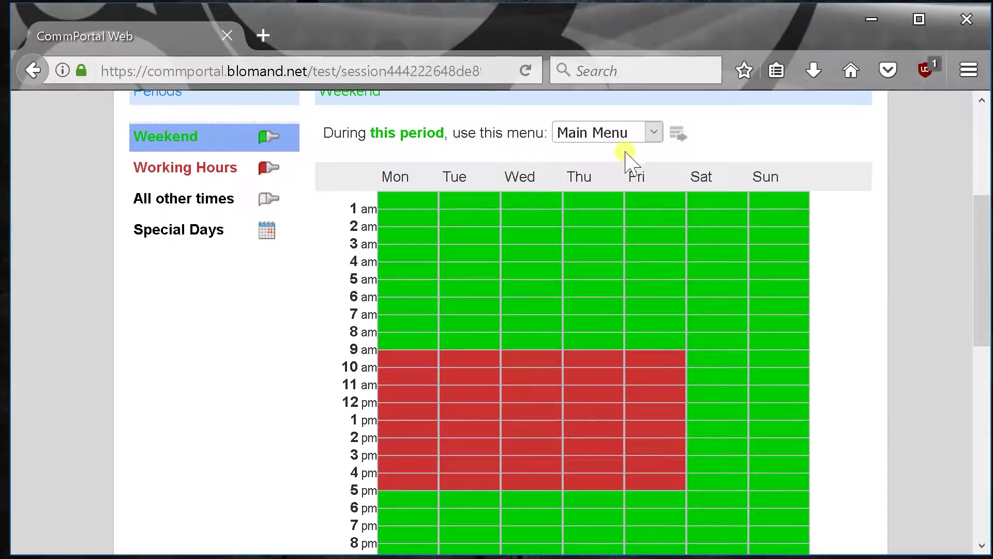
{"action": "left_click", "coordinate": [653, 133]}
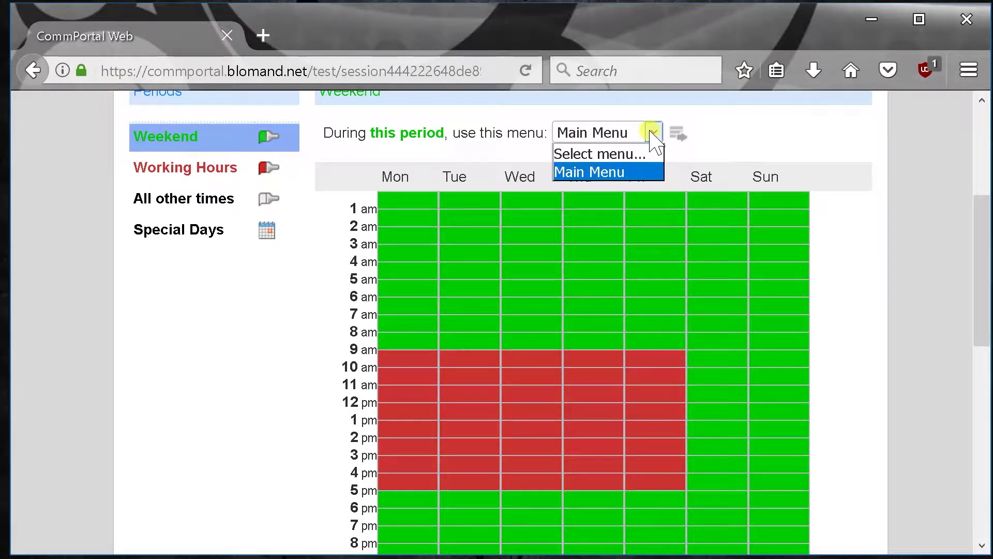
{"action": "left_click", "coordinate": [652, 134]}
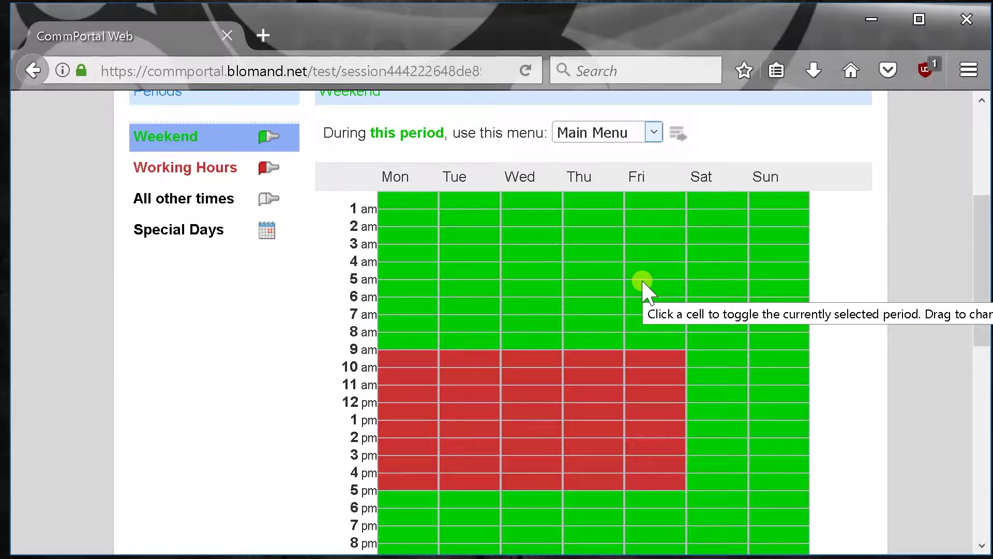
{"action": "mouse_move", "coordinate": [643, 282]}
{"action": "left_mouse_down"}
{"action": "mouse_move", "coordinate": [612, 305]}
{"action": "mouse_move", "coordinate": [612, 276]}
{"action": "mouse_move", "coordinate": [541, 286]}
{"action": "mouse_move", "coordinate": [659, 293]}
{"action": "left_mouse_up"}
{"action": "left_click_drag", "start_coordinate": [982, 259], "coordinate": [983, 193]}
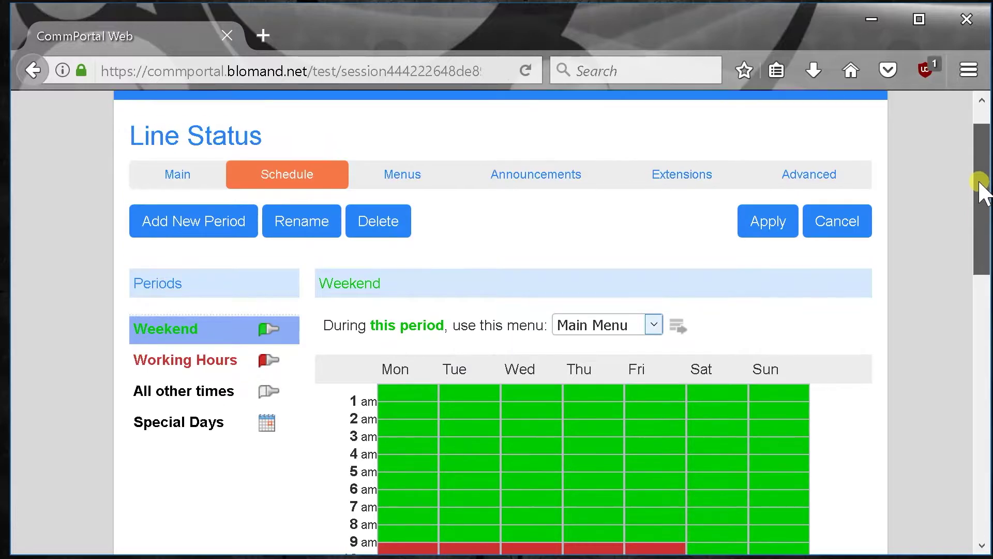
Go to the menu definitions, discarding unapplied schedule changes, and view the Main Menu's general settings.
{"action": "left_click", "coordinate": [405, 185]}
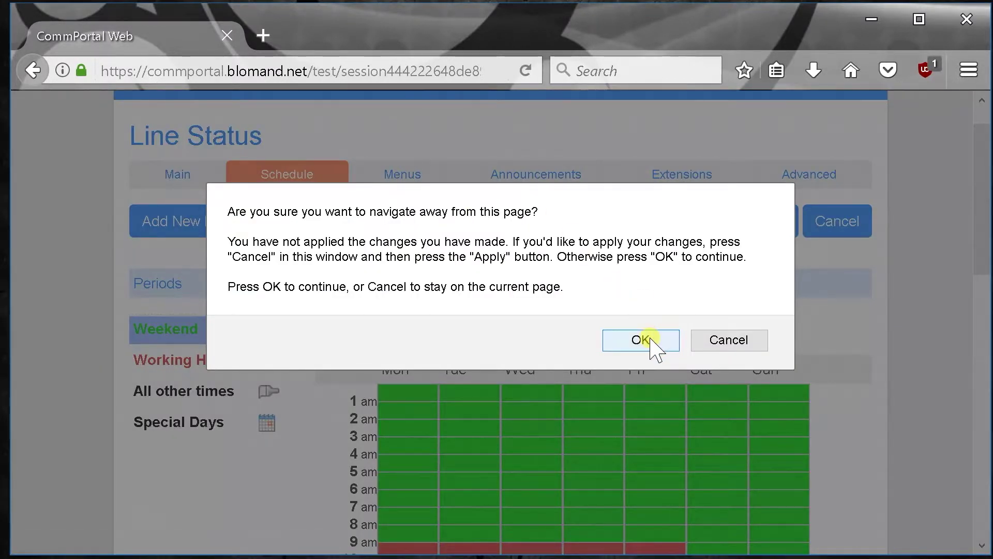
{"action": "left_click", "coordinate": [672, 347]}
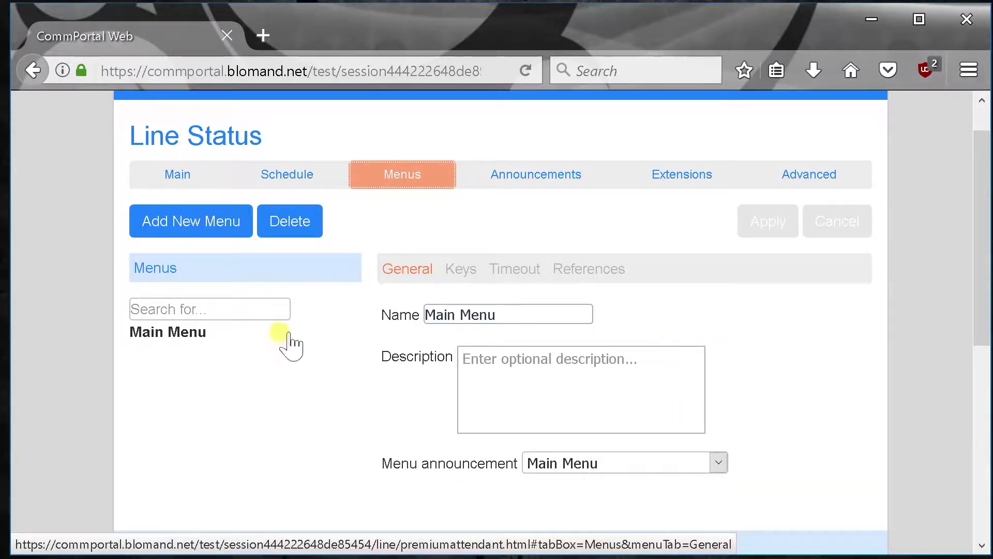
{"action": "left_click", "coordinate": [226, 334]}
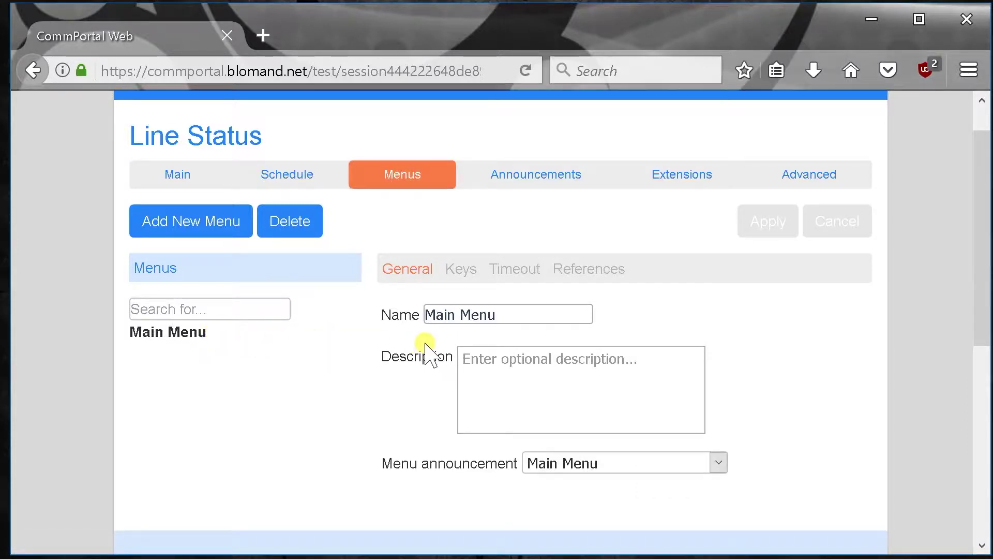
{"action": "left_click", "coordinate": [492, 359]}
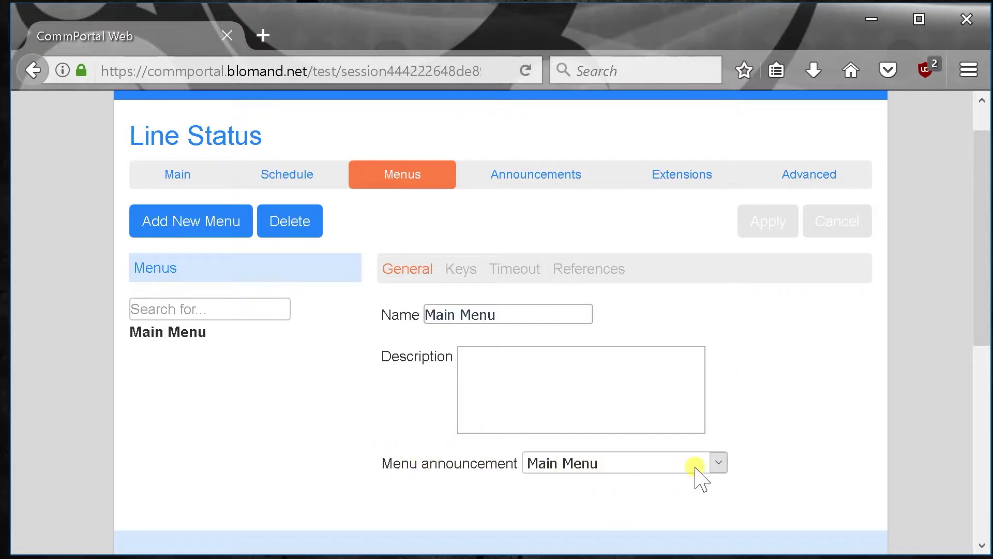
Set key 2 of the Main Menu to Transfer to Voemail for extension 102.
{"action": "left_click", "coordinate": [468, 277]}
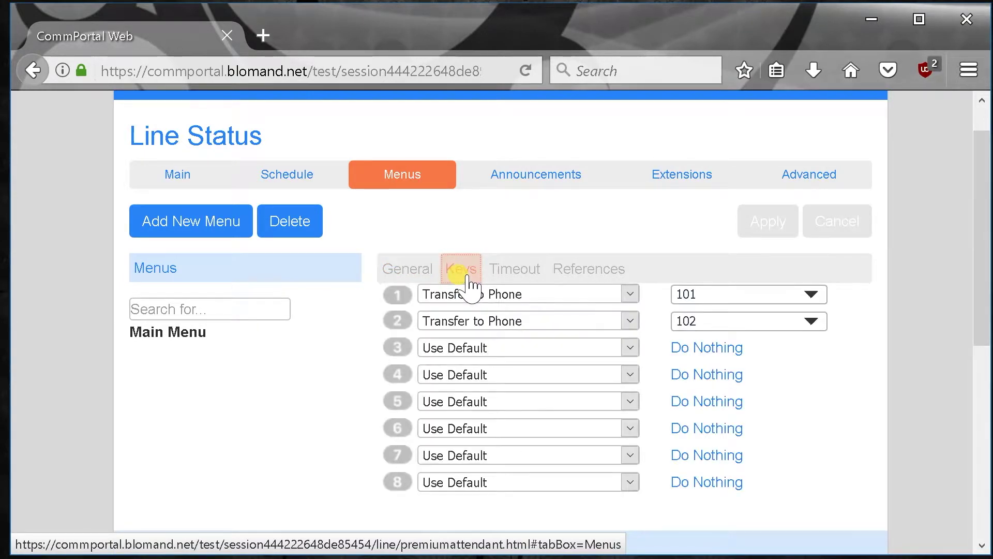
{"action": "left_click_drag", "start_coordinate": [984, 249], "coordinate": [976, 288]}
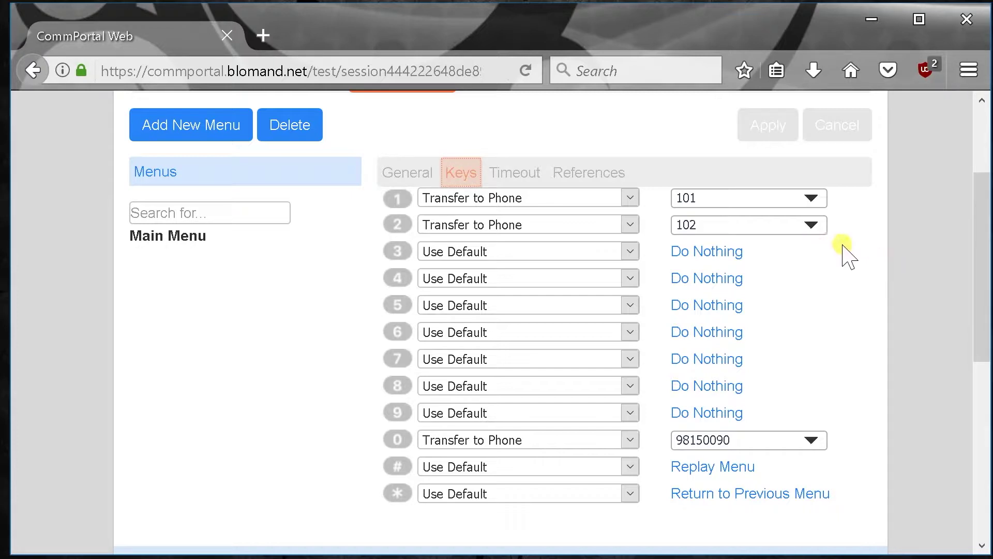
{"action": "left_click", "coordinate": [630, 224]}
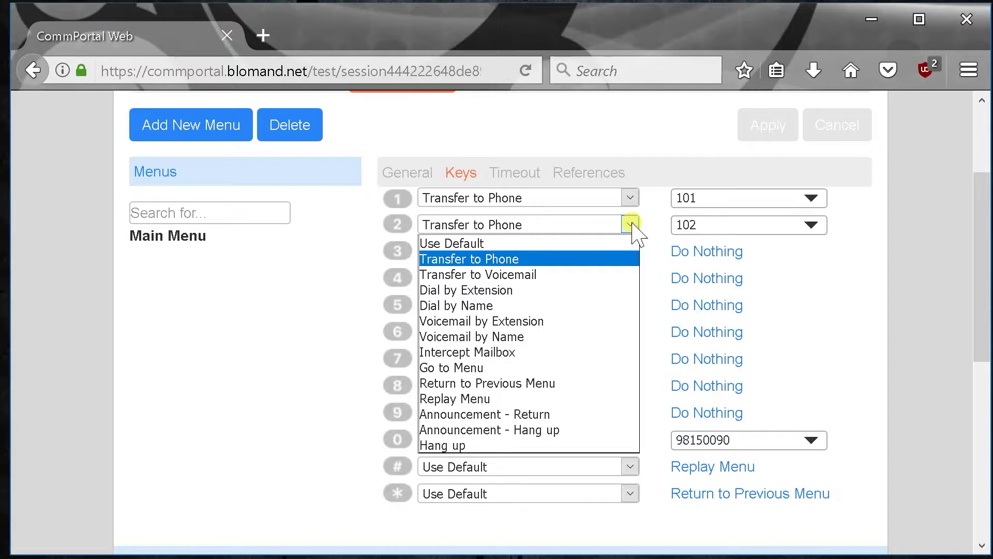
{"action": "left_click", "coordinate": [536, 276]}
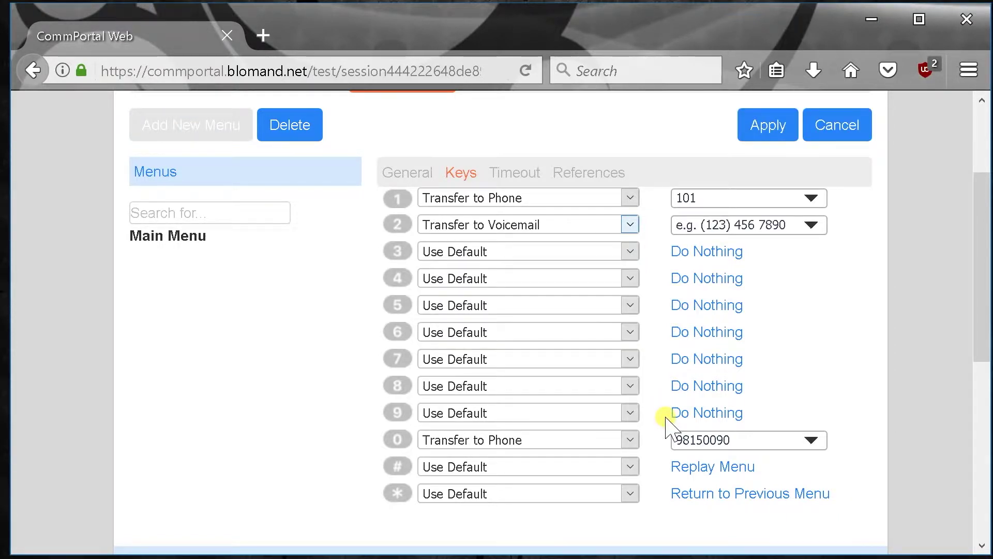
{"action": "left_click", "coordinate": [720, 225]}
{"action": "type", "text": "102"}
{"action": "left_click", "coordinate": [693, 251]}
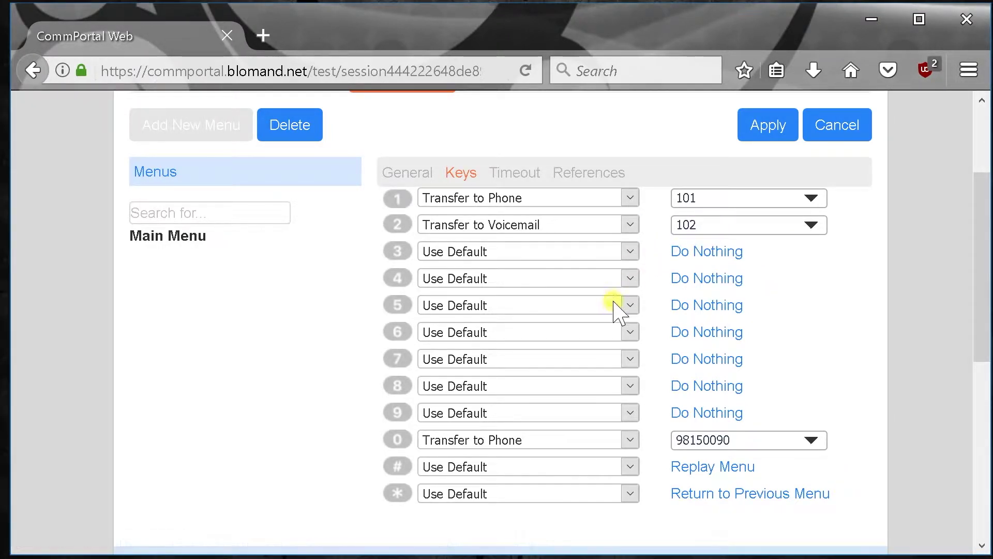
Assign Announcement - Return to key 9 with a new announcement named BusinessHours, and apply the menu changes.
{"action": "left_click", "coordinate": [623, 414]}
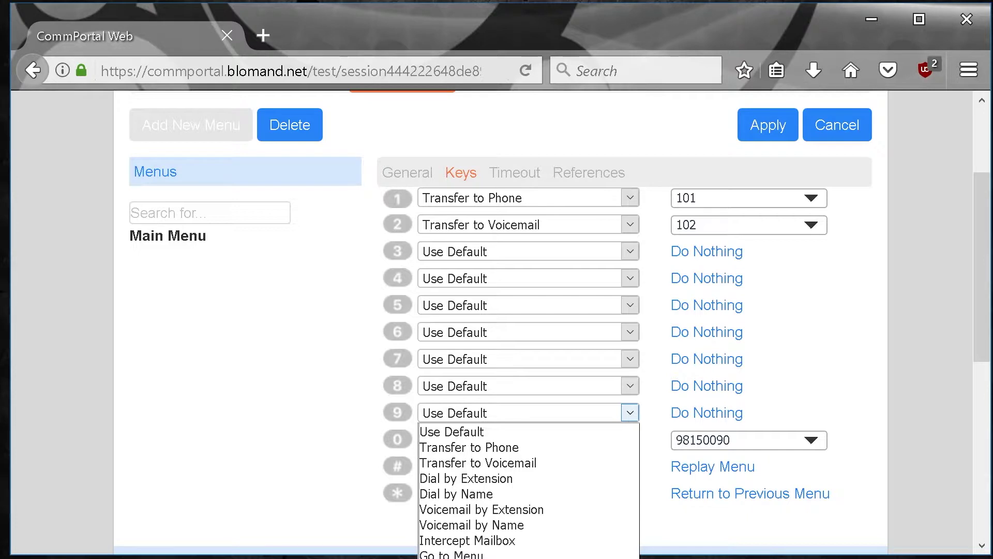
{"action": "left_click", "coordinate": [522, 558]}
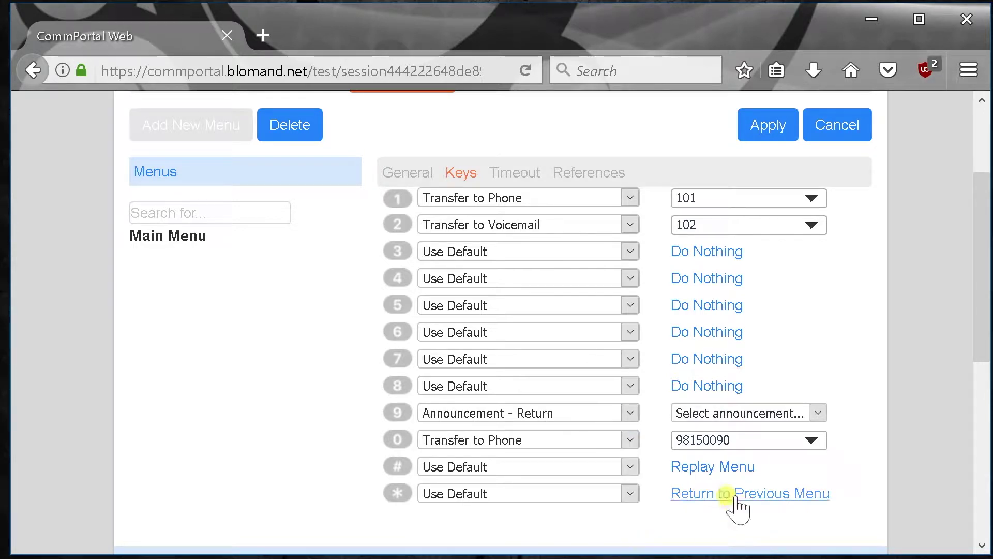
{"action": "left_click", "coordinate": [818, 413]}
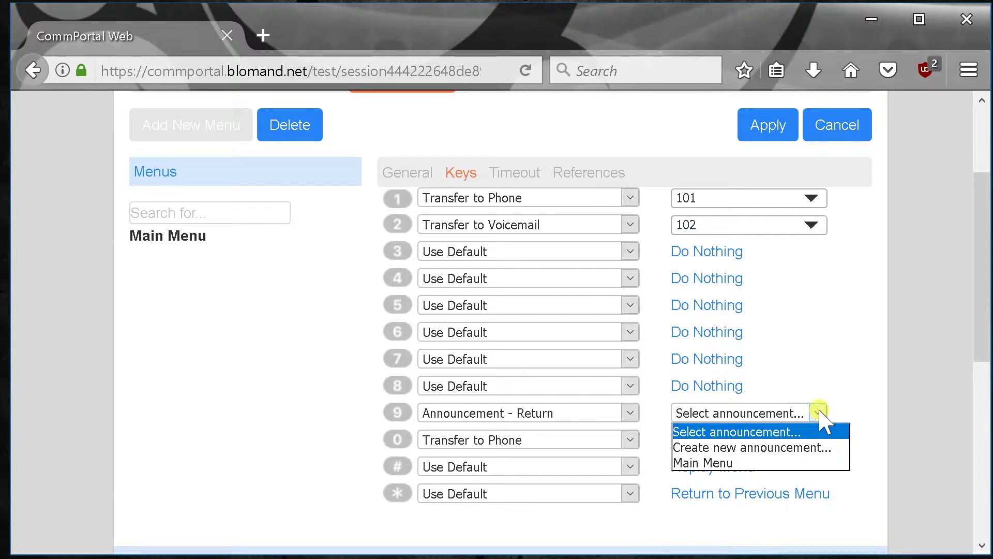
{"action": "left_click", "coordinate": [790, 448]}
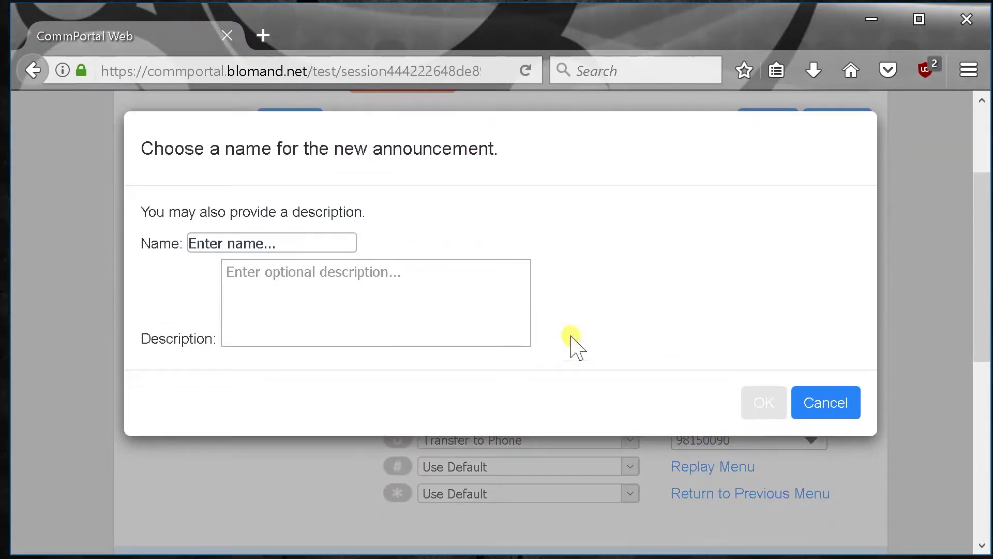
{"action": "left_click", "coordinate": [335, 244]}
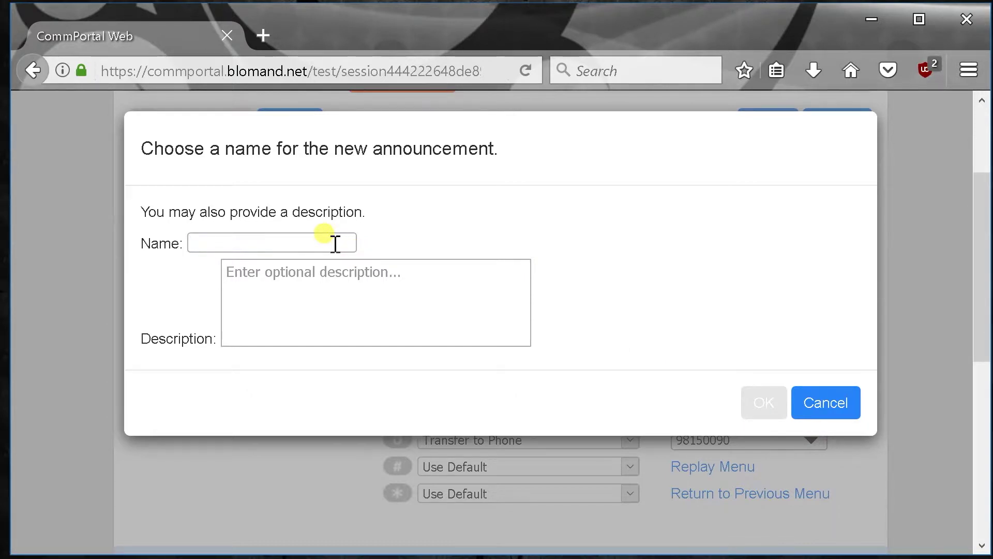
{"action": "type", "text": "Business"}
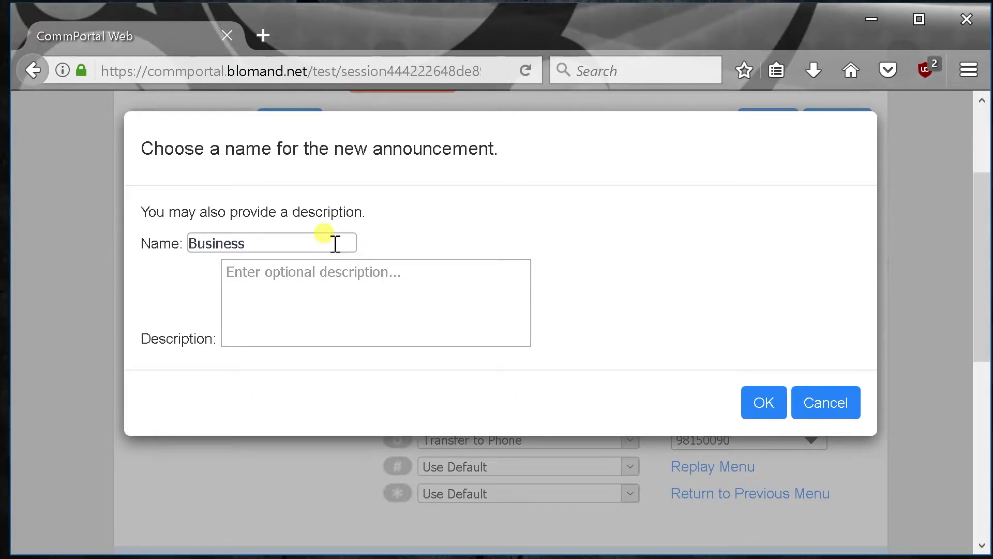
{"action": "type", "text": "Hours"}
{"action": "left_click", "coordinate": [763, 402]}
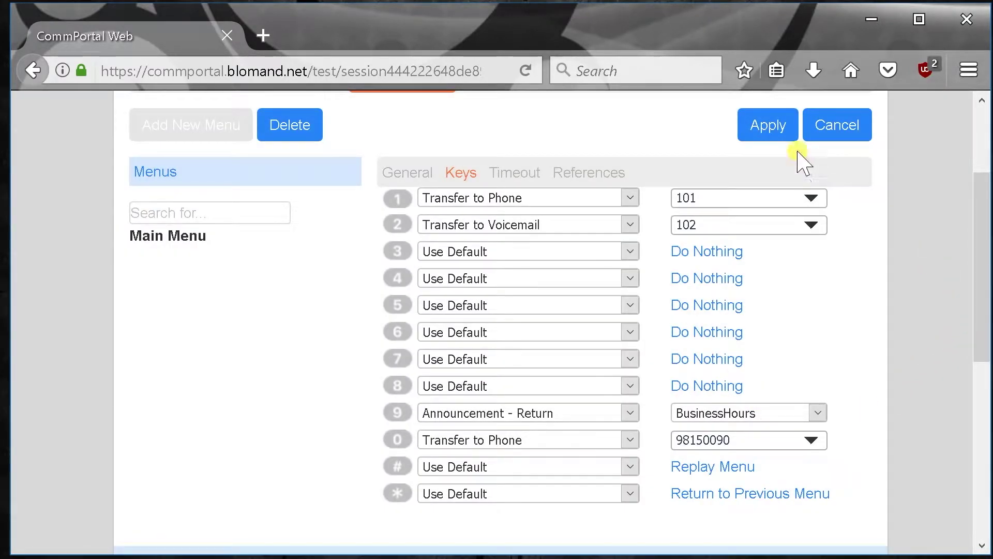
{"action": "left_click", "coordinate": [756, 129]}
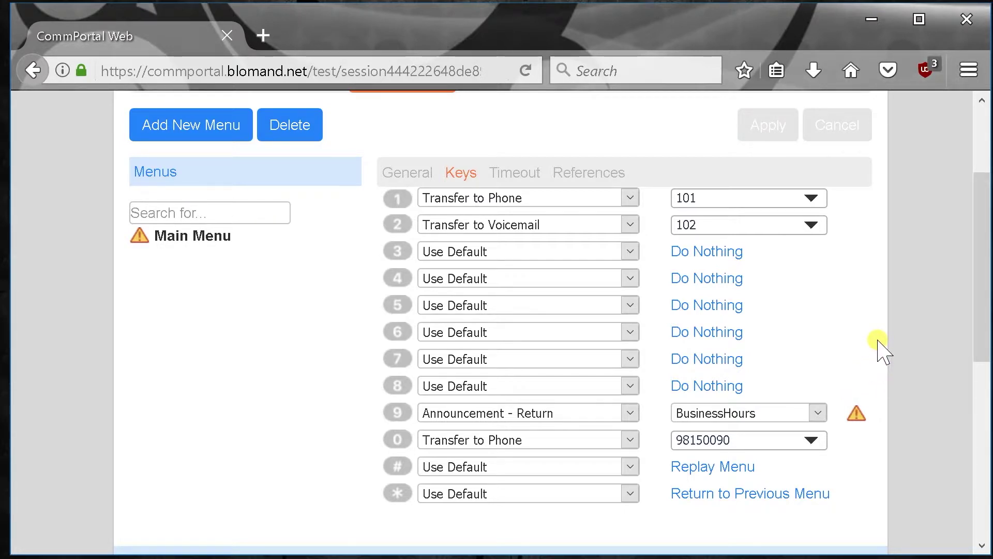
View the Main Menu's timeout duration and after-timeout action settings.
{"action": "left_click", "coordinate": [517, 178]}
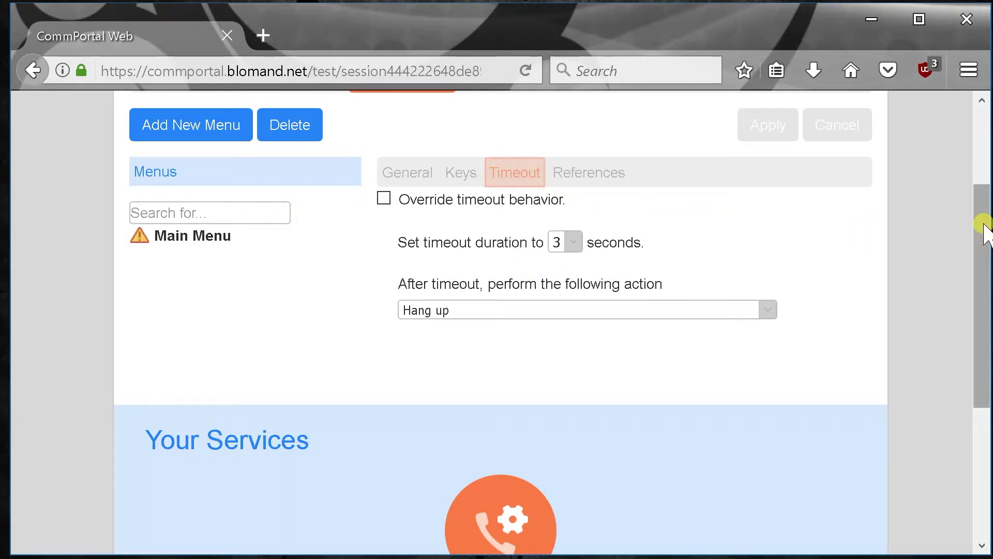
{"action": "left_click_drag", "start_coordinate": [985, 233], "coordinate": [985, 195]}
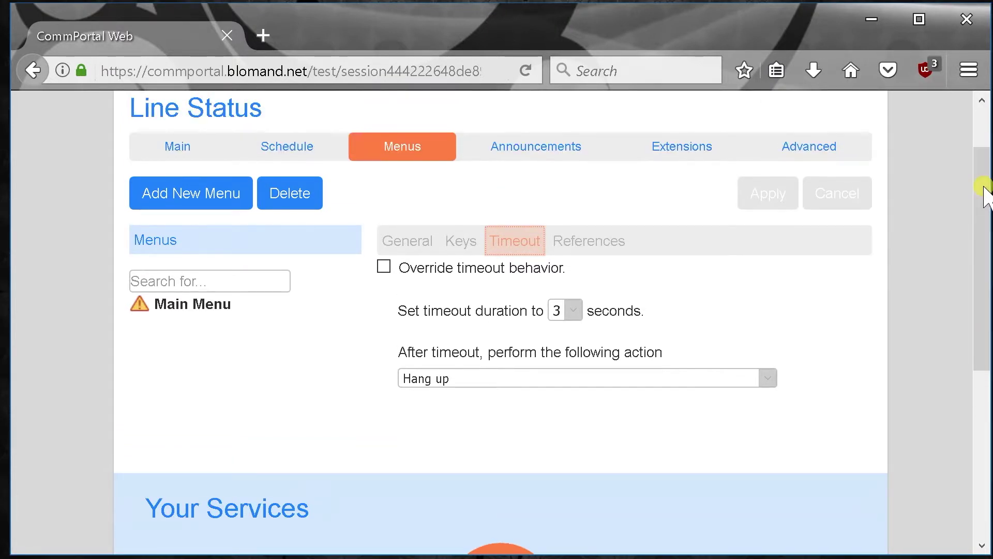
Open the BusinessHours announcement for viewing, refuse microphone access, and close it without saving.
{"action": "left_click", "coordinate": [545, 155]}
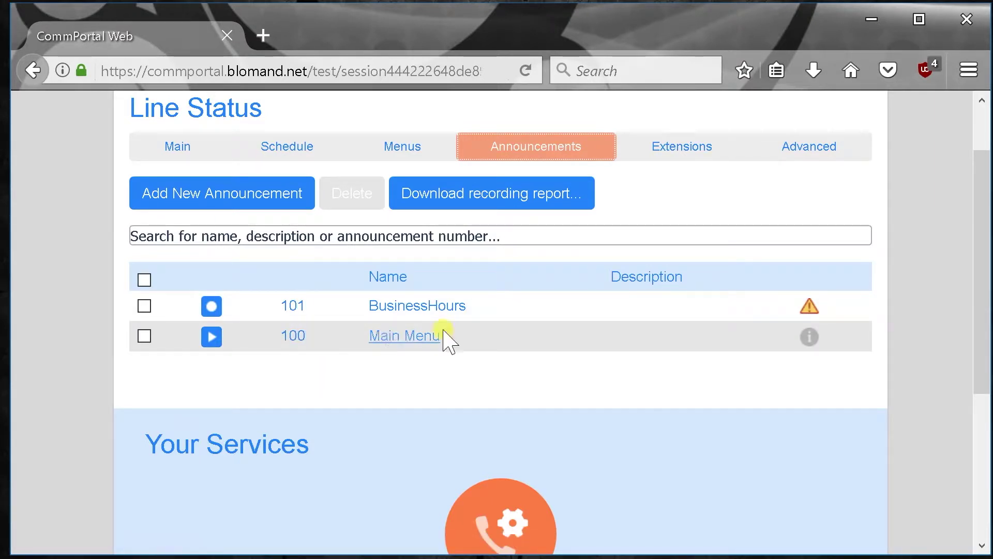
{"action": "left_click", "coordinate": [423, 308]}
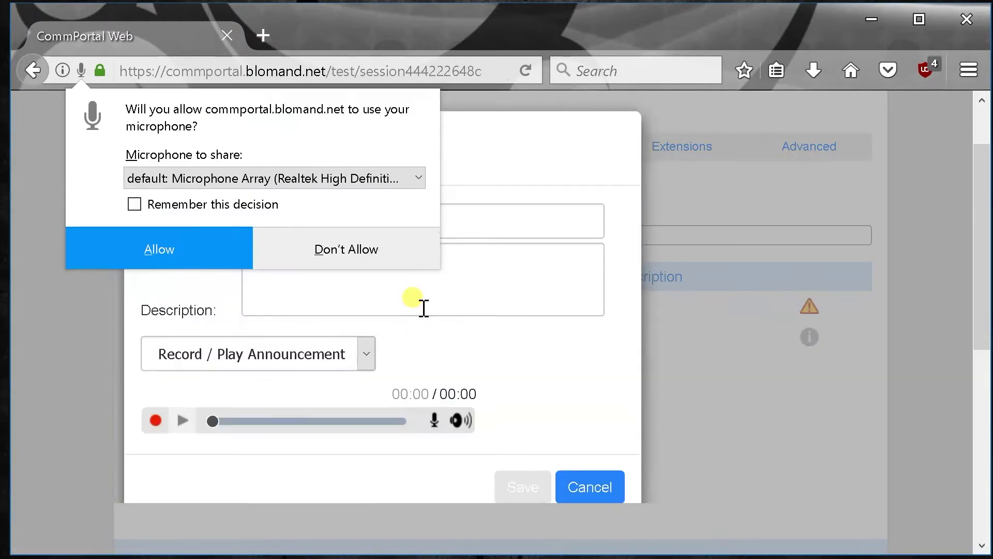
{"action": "left_click", "coordinate": [380, 248]}
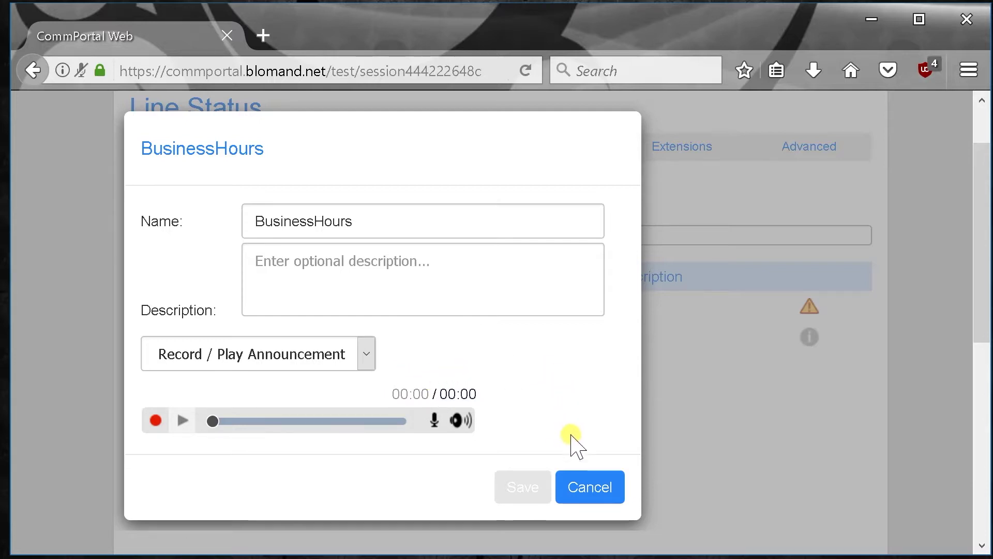
{"action": "left_click", "coordinate": [588, 485]}
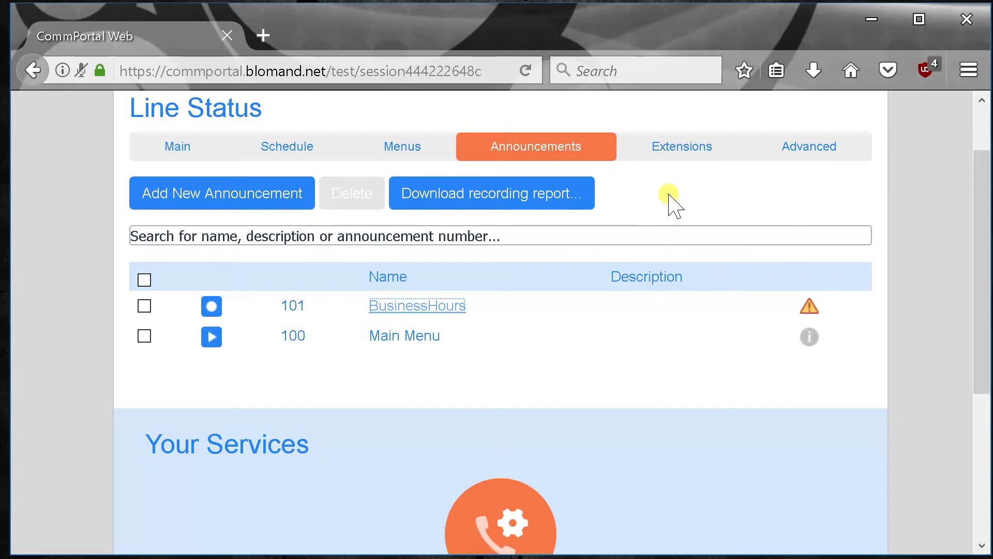
Try to exclude the WarRoom entry from the attendant's business group extensions.
{"action": "left_click", "coordinate": [682, 154]}
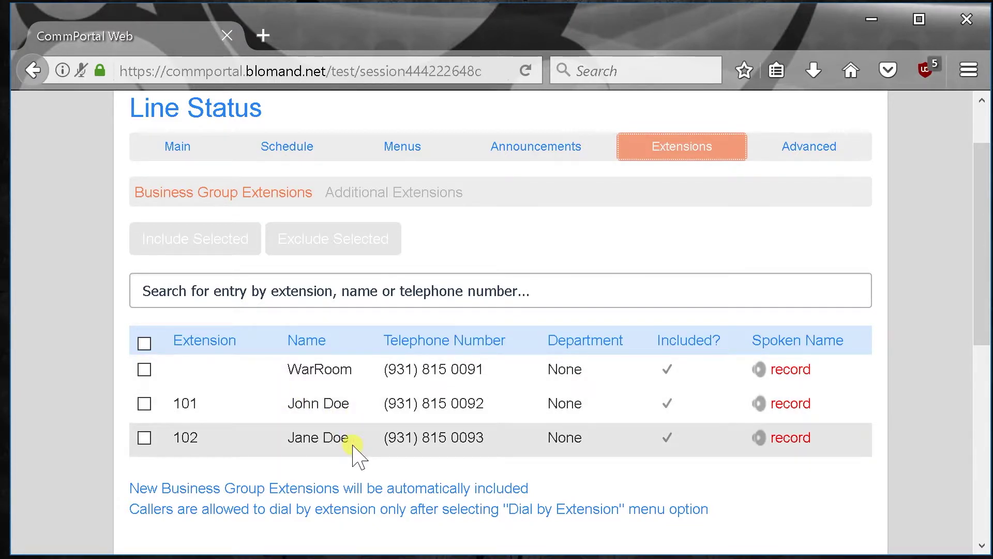
{"action": "left_click", "coordinate": [145, 370]}
{"action": "left_click", "coordinate": [339, 247]}
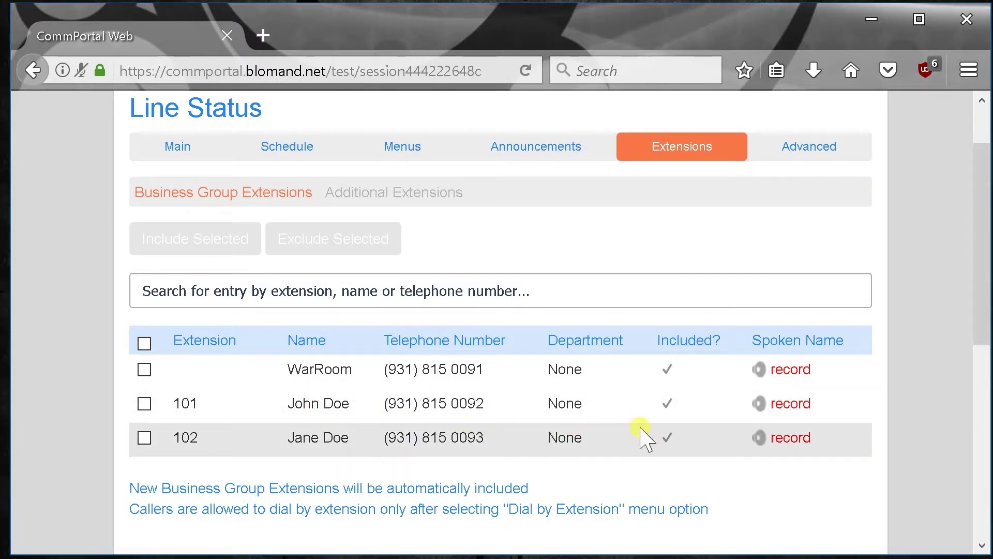
View the spoken name recording options for extension 101 and close them without saving.
{"action": "left_click", "coordinate": [805, 405]}
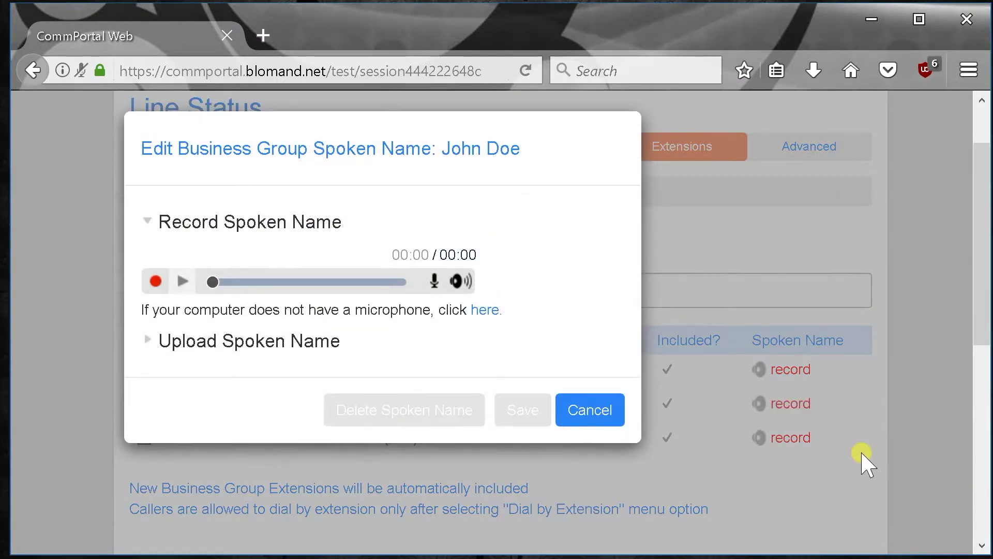
{"action": "left_click", "coordinate": [603, 421]}
View the new business group extensions setting and the Dial by Extension setting, closing both without changes.
{"action": "scroll", "coordinate": [461, 488], "scroll_direction": "up", "scroll_amount": 1}
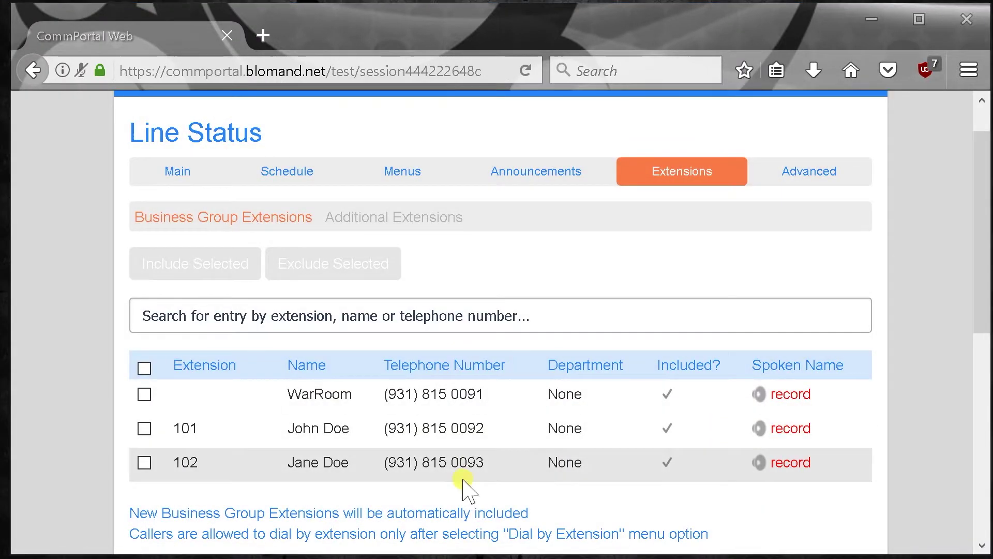
{"action": "left_click", "coordinate": [241, 515]}
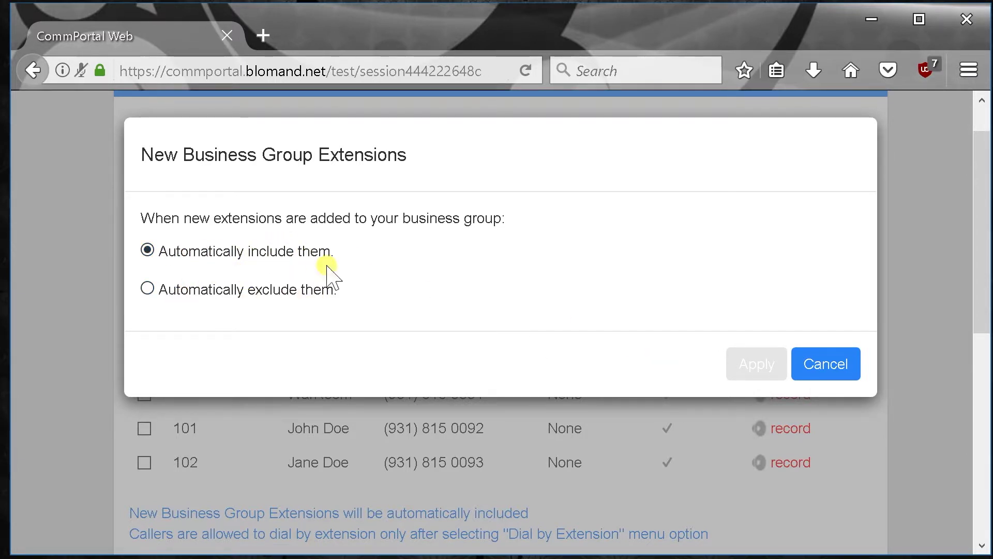
{"action": "left_click", "coordinate": [847, 367]}
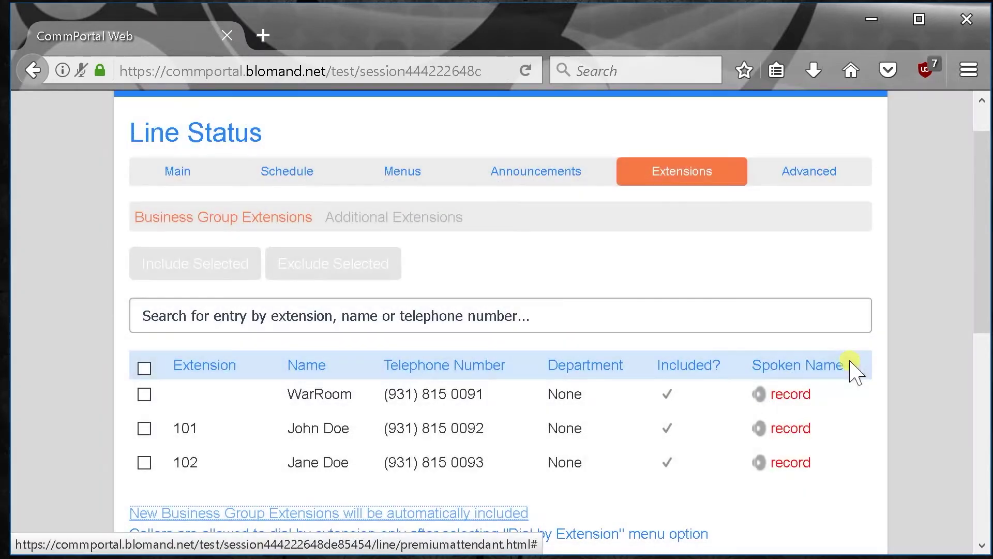
{"action": "left_click", "coordinate": [570, 533]}
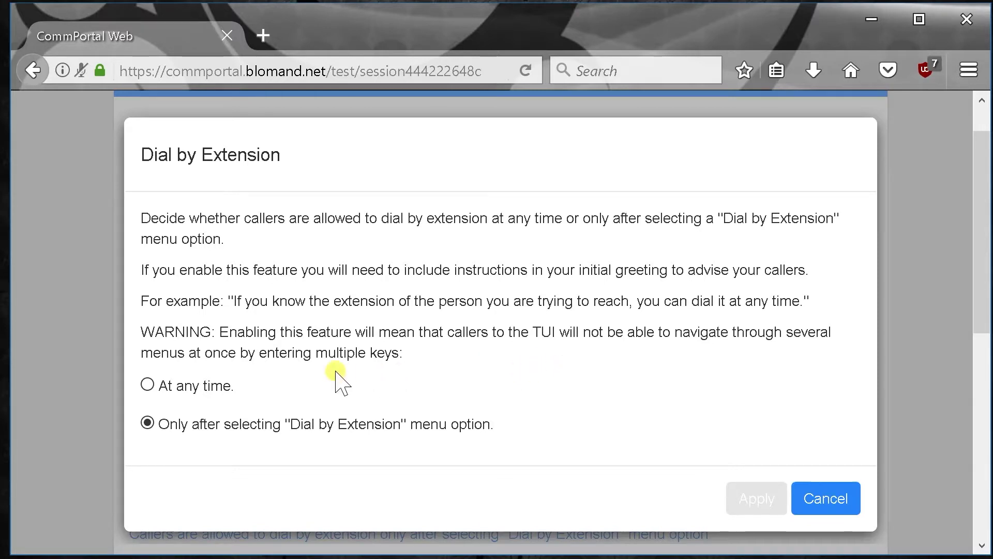
{"action": "left_click", "coordinate": [849, 507]}
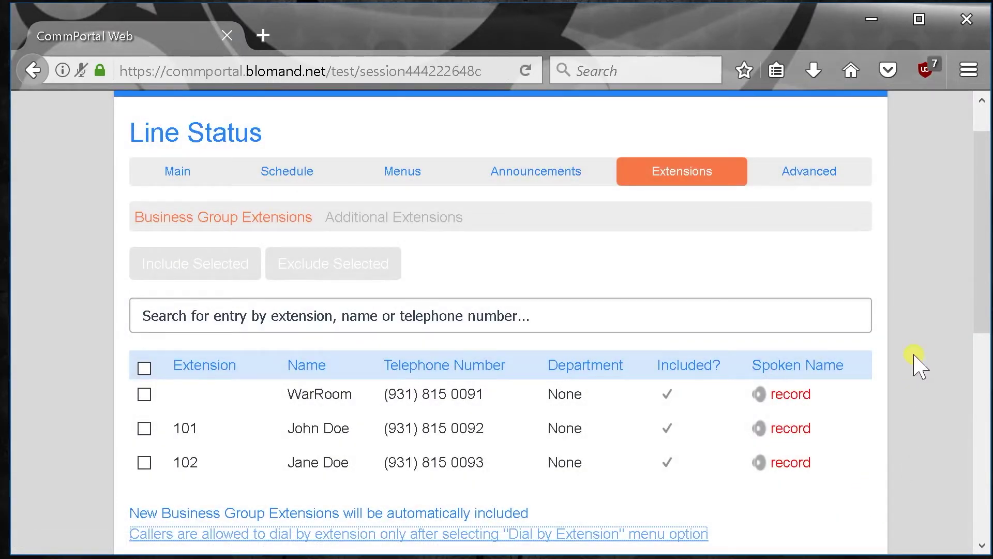
Try to set the advanced default action for key 0 to Transfer to Phone, leaving its destination number blank.
{"action": "left_click", "coordinate": [839, 187]}
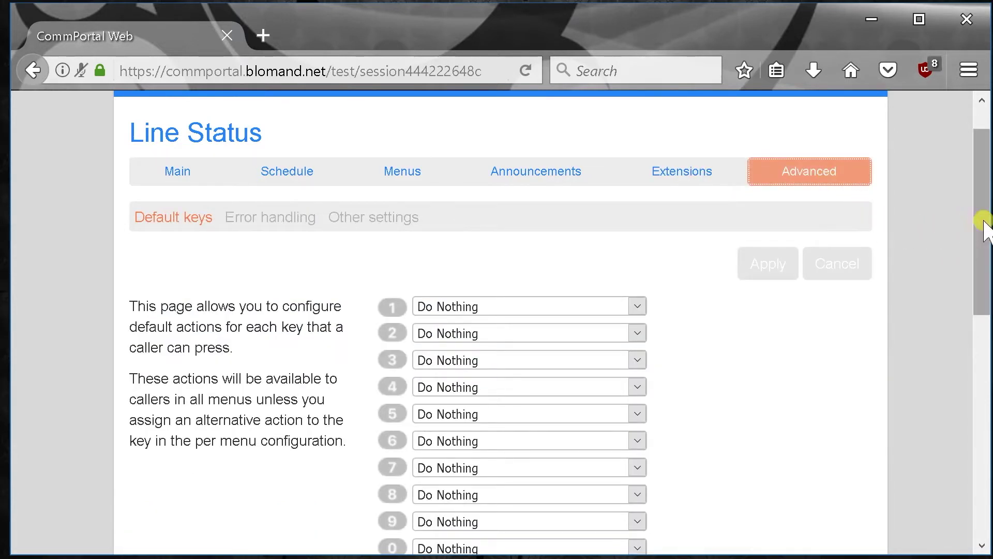
{"action": "left_click_drag", "start_coordinate": [982, 222], "coordinate": [987, 295]}
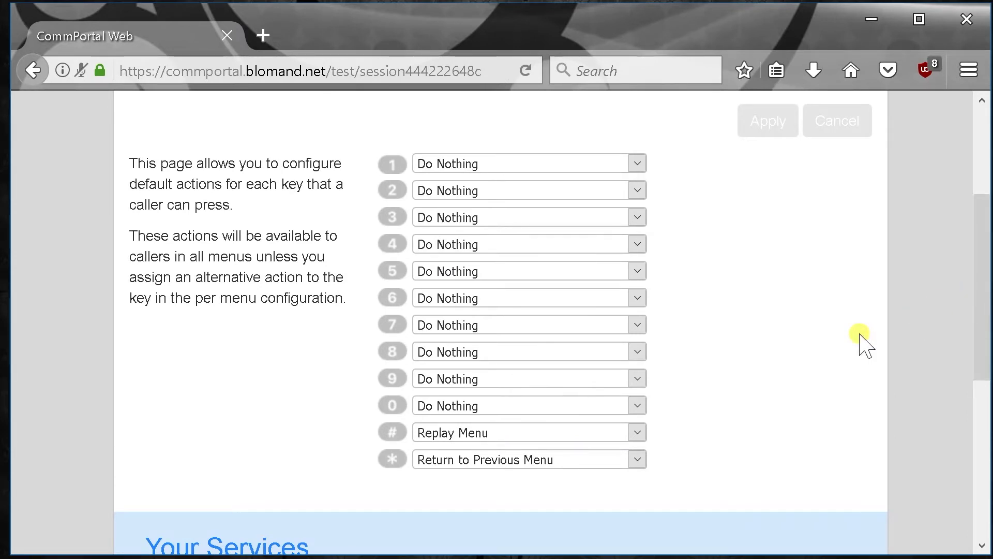
{"action": "left_click", "coordinate": [635, 405]}
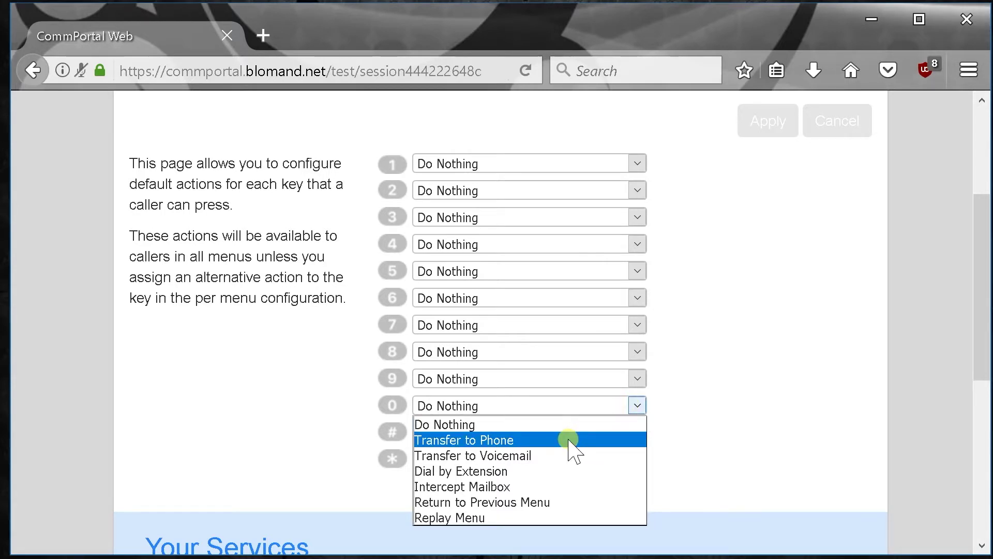
{"action": "left_click", "coordinate": [569, 439]}
{"action": "left_click", "coordinate": [714, 409]}
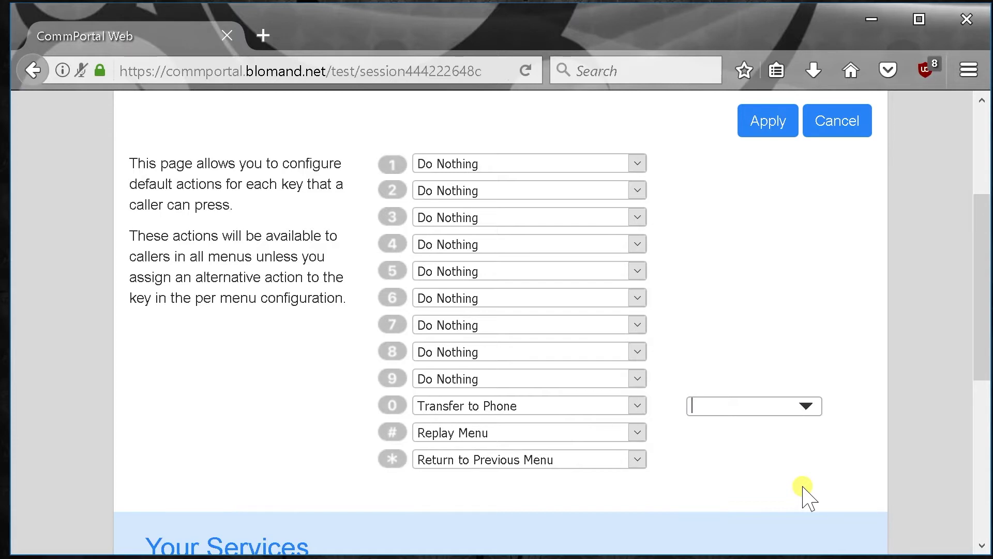
Discard the unapplied default key change and view the advanced error handling settings.
{"action": "left_click_drag", "start_coordinate": [978, 313], "coordinate": [977, 284]}
{"action": "left_click", "coordinate": [276, 148]}
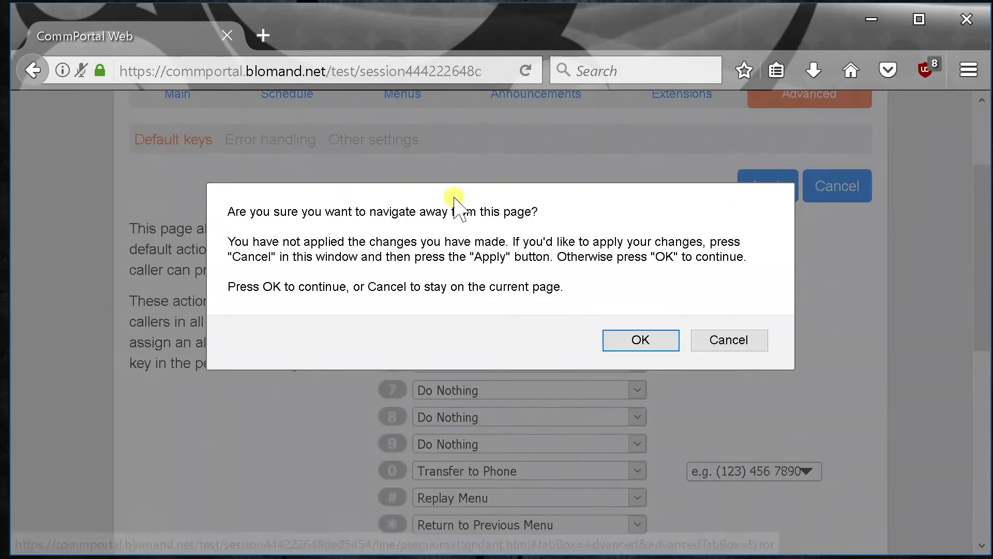
{"action": "left_click", "coordinate": [641, 340]}
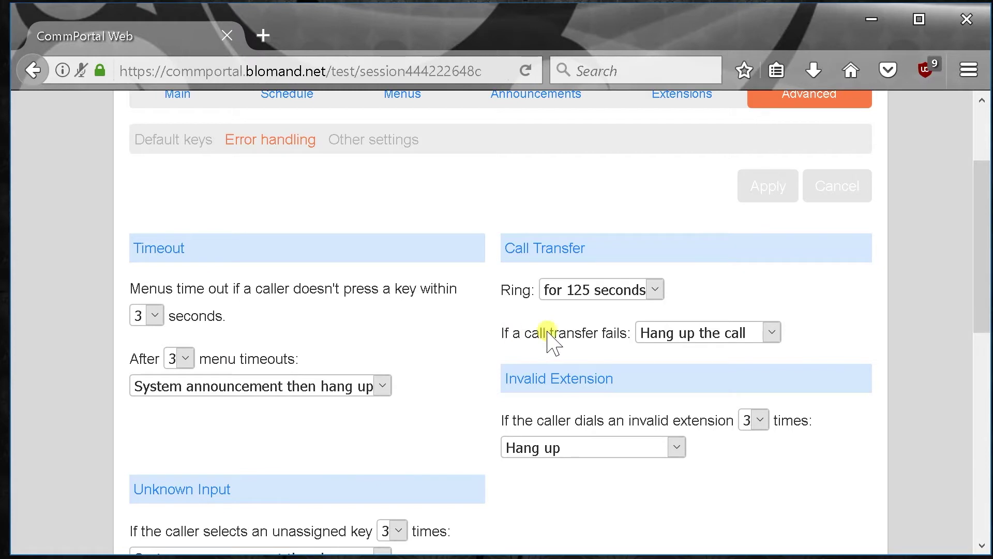
View the name-matching options and Intercept Mailbox account field in the other advanced settings, and return to the attendant's main overview.
{"action": "left_click", "coordinate": [366, 150]}
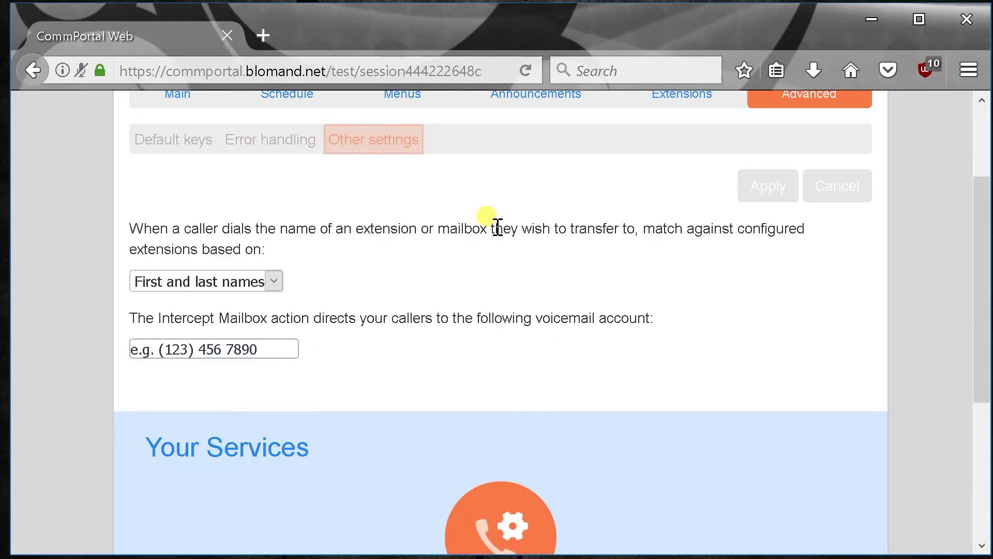
{"action": "left_click", "coordinate": [282, 284]}
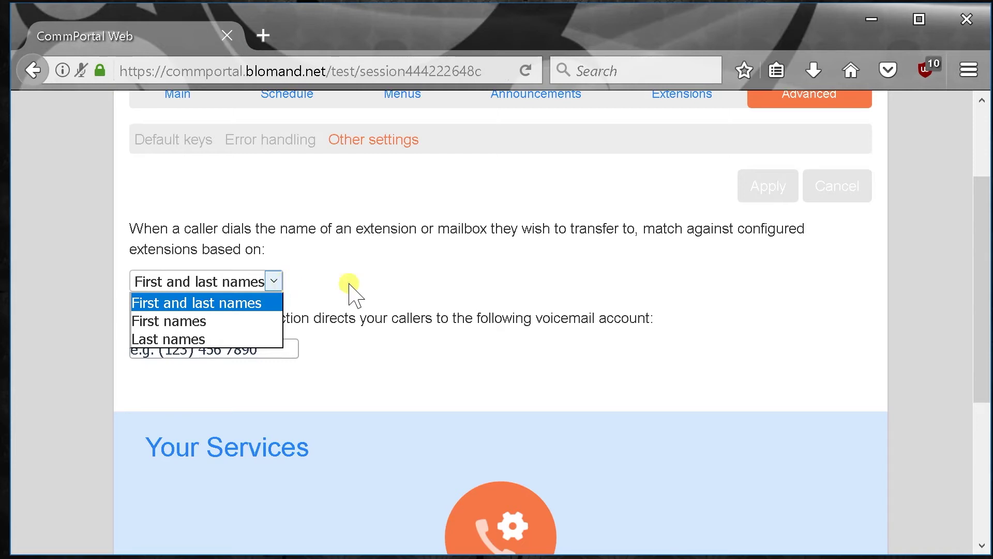
{"action": "left_click", "coordinate": [380, 284]}
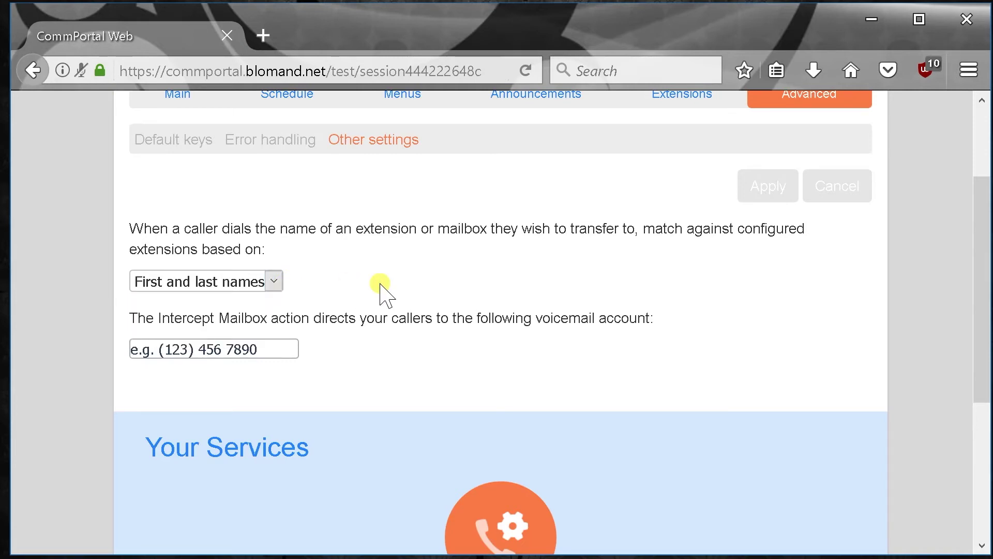
{"action": "left_click", "coordinate": [277, 345]}
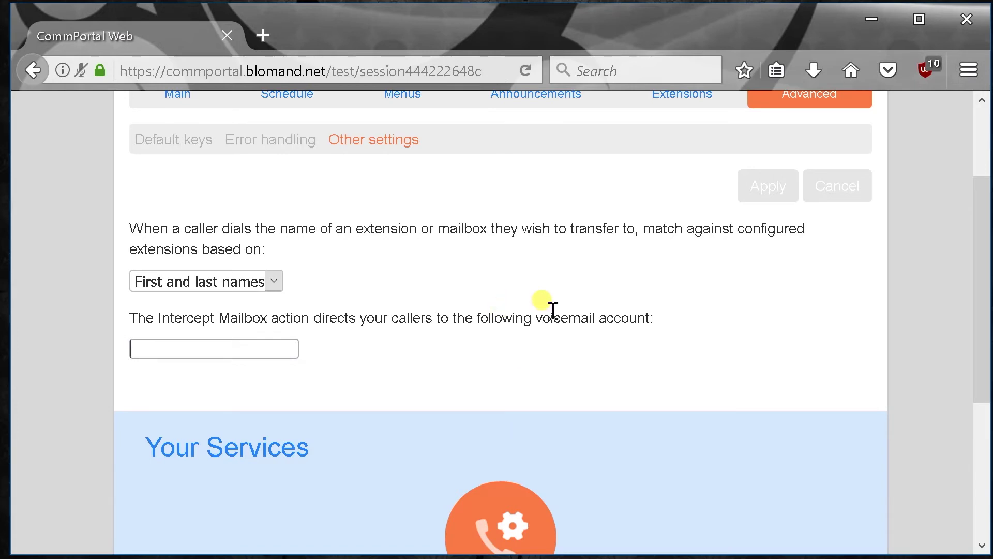
{"action": "scroll", "coordinate": [983, 295], "scroll_direction": "up", "scroll_amount": 3}
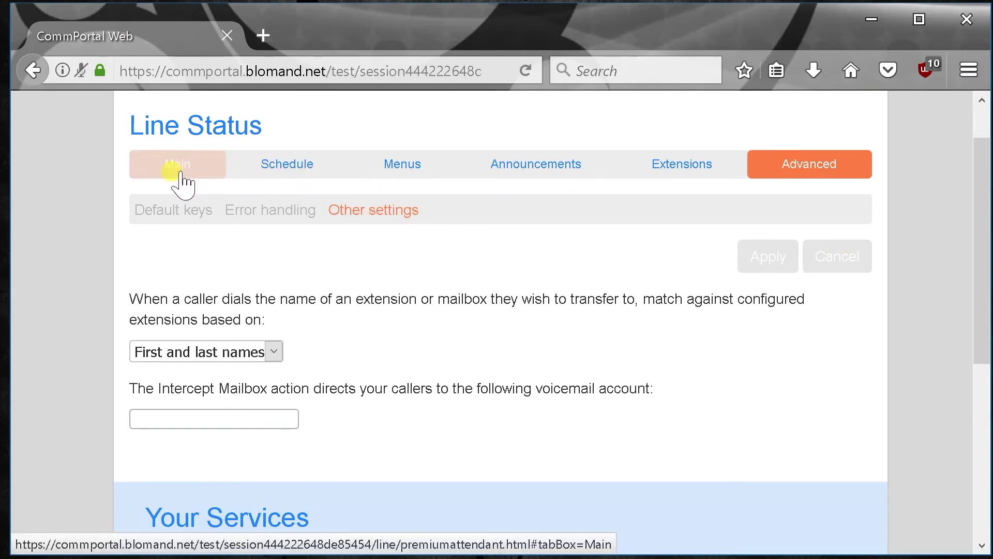
{"action": "left_click", "coordinate": [180, 175]}
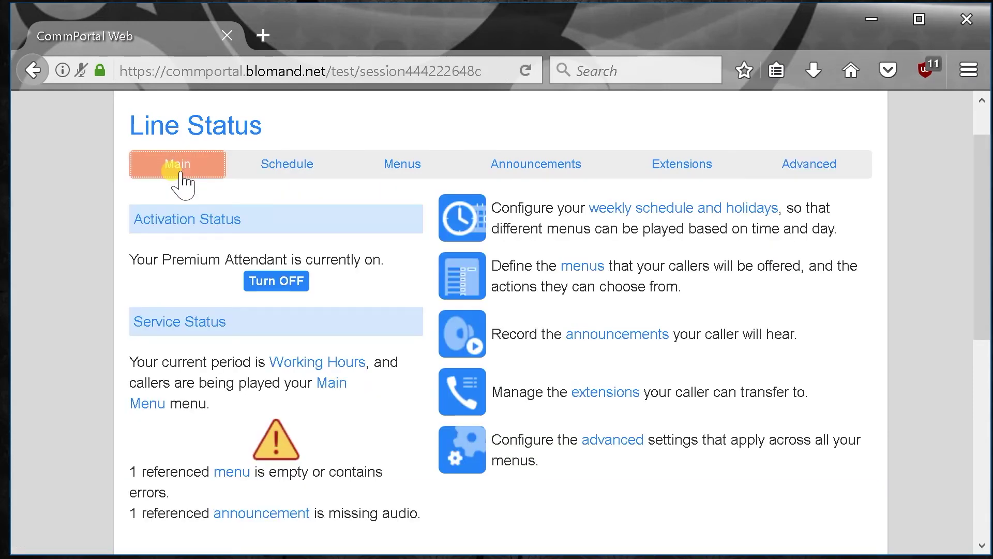